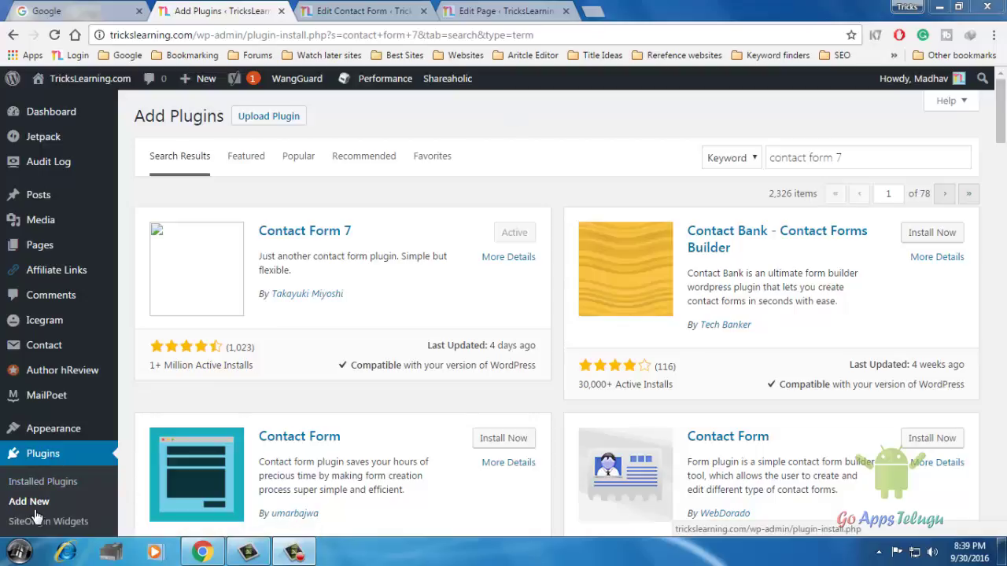
# Leave the 'contact form 7' plugin search results and switch to the Edit Contact Form tab
pyautogui.click(855, 158)
pyautogui.moveTo(855, 158); pyautogui.dragTo(767, 157)
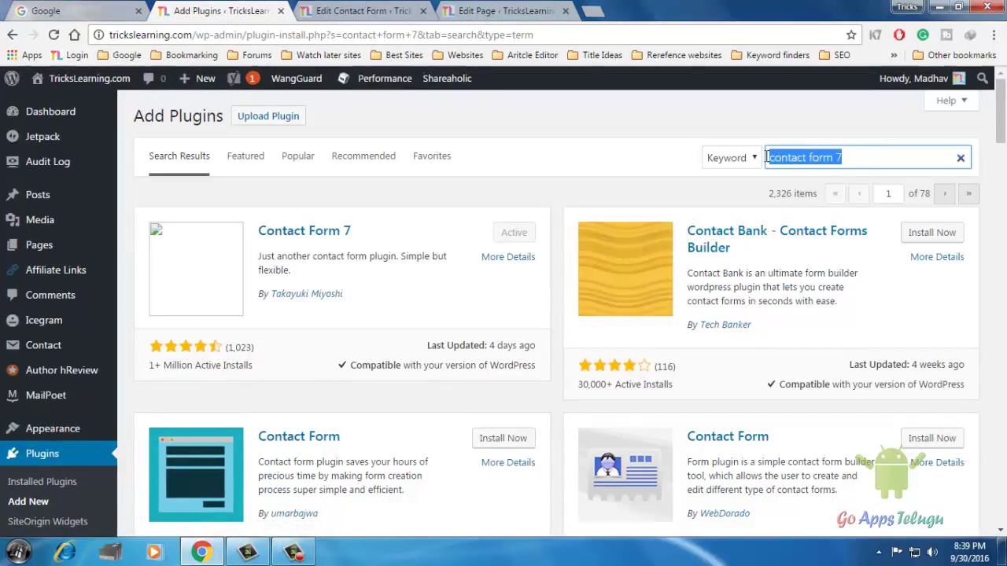
pyautogui.click(790, 157)
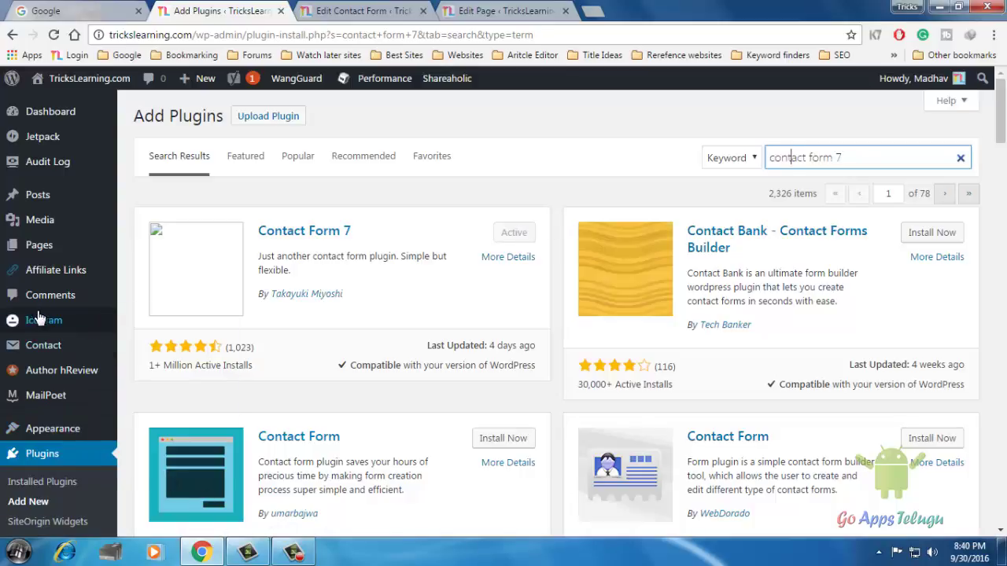
pyautogui.moveTo(45, 350)
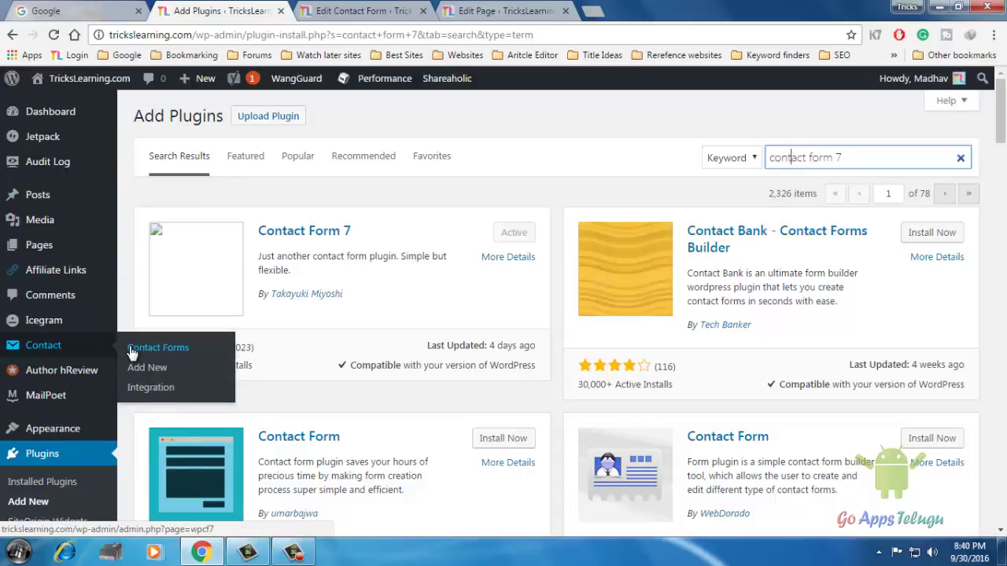
pyautogui.click(357, 10)
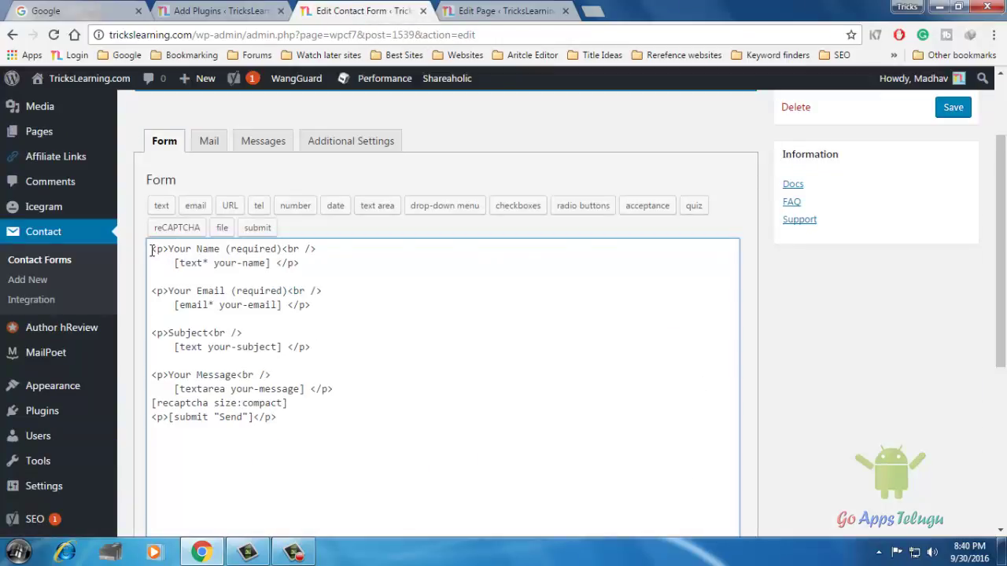
pyautogui.moveTo(153, 249); pyautogui.dragTo(415, 482)
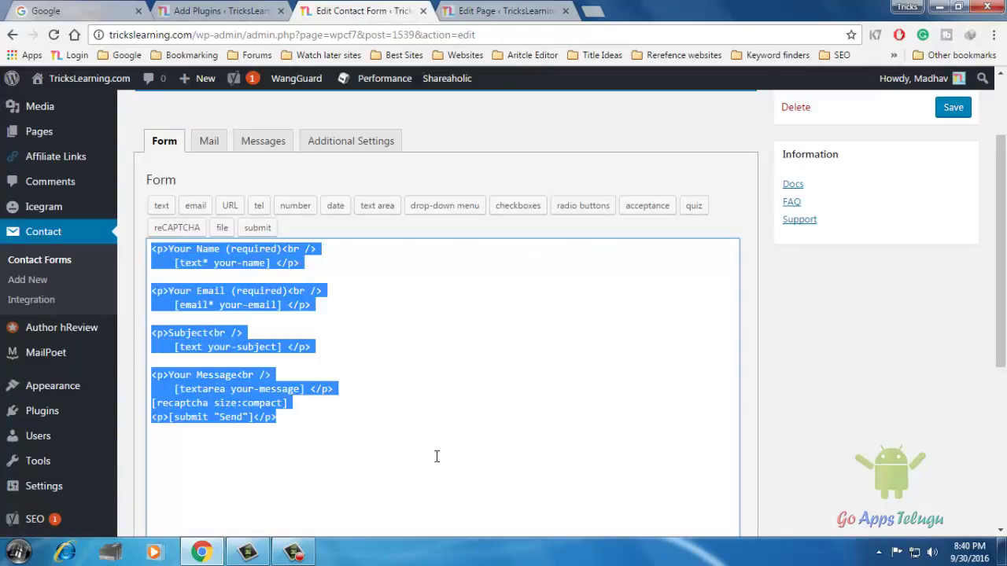
pyautogui.click(445, 428)
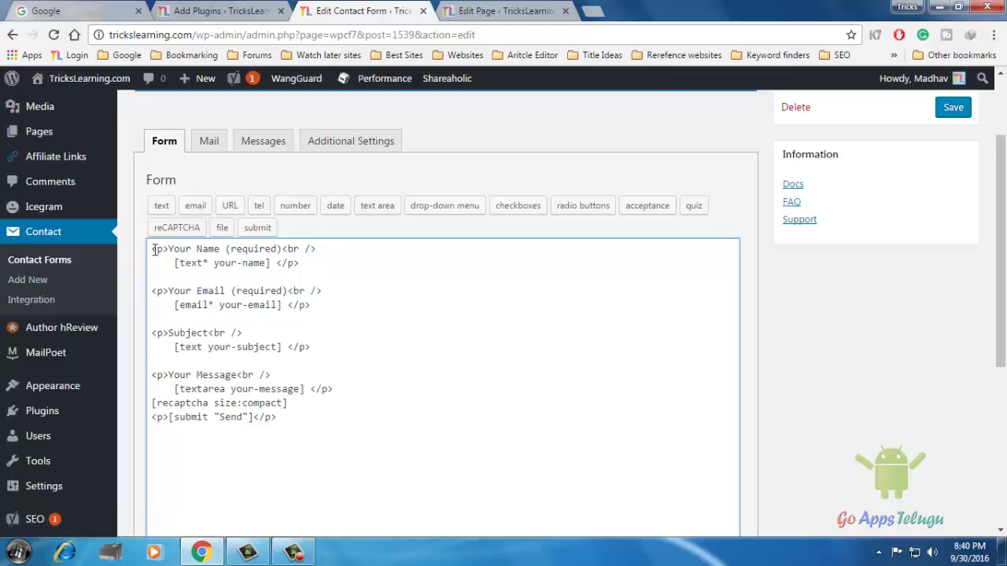
pyautogui.moveTo(163, 249); pyautogui.dragTo(277, 249)
pyautogui.moveTo(306, 290); pyautogui.dragTo(168, 290)
pyautogui.moveTo(169, 333); pyautogui.dragTo(299, 335)
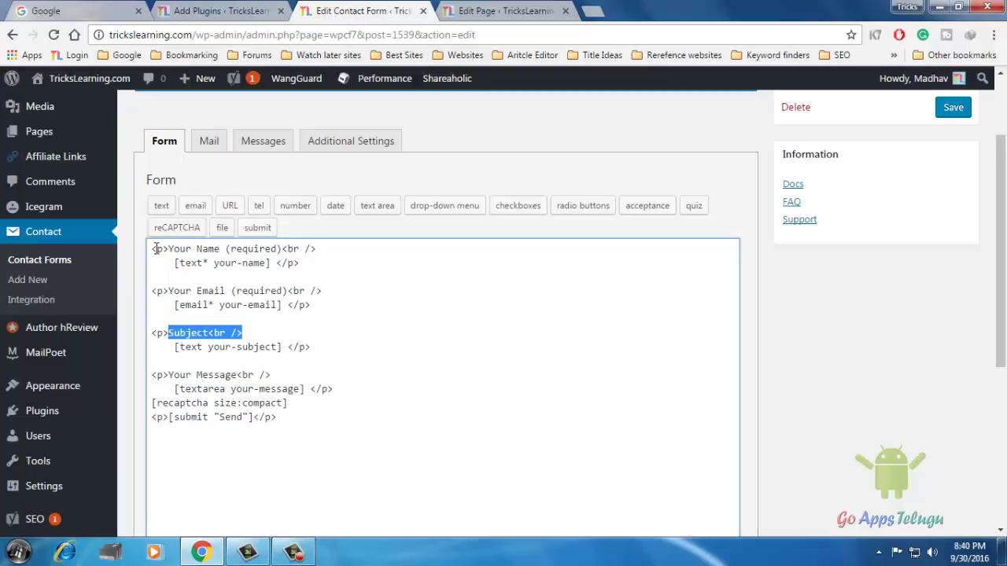
pyautogui.click(236, 452)
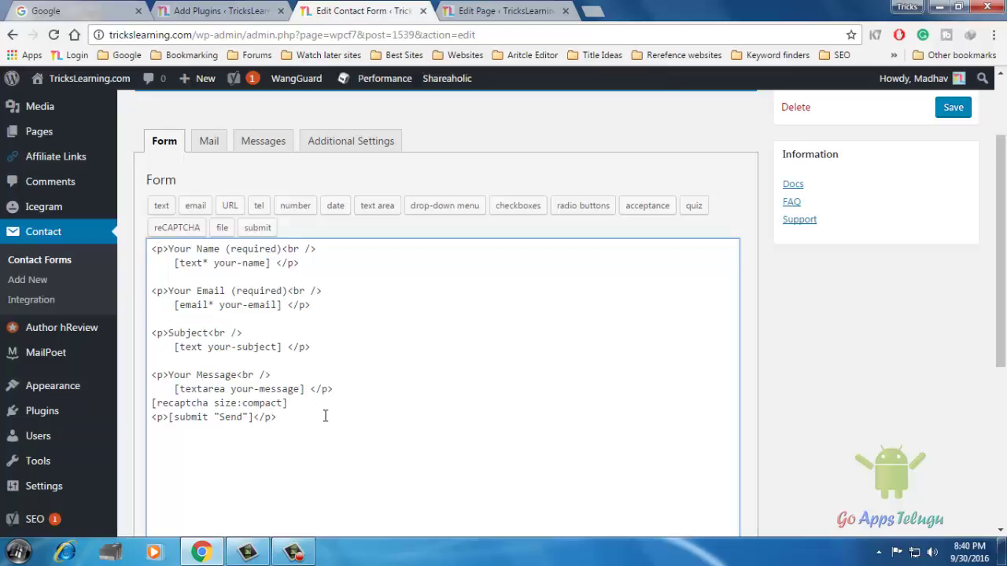
# Insert a required text field named Lastname with default value 'Last name here' into the form
pyautogui.click(168, 208)
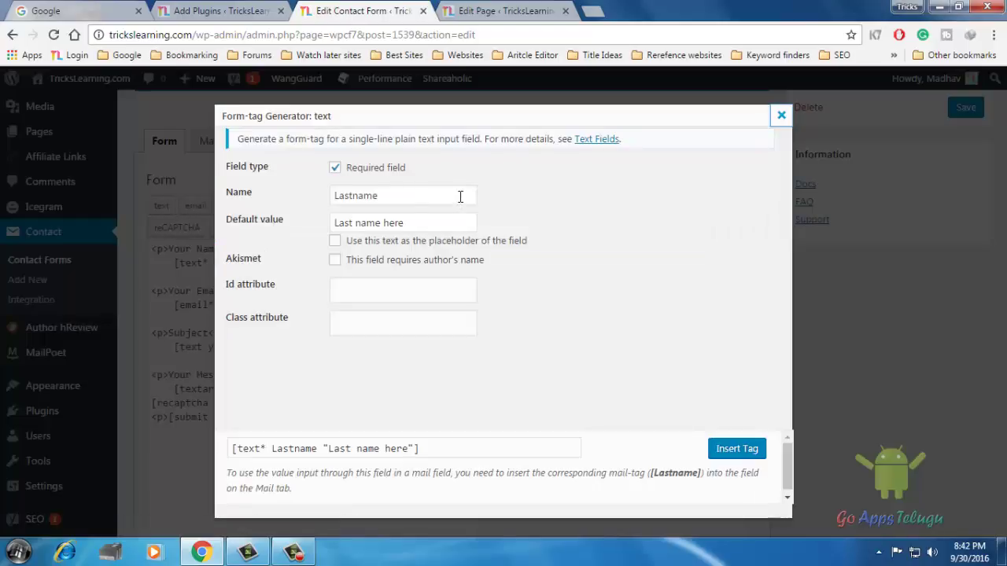
pyautogui.moveTo(461, 197); pyautogui.dragTo(217, 196)
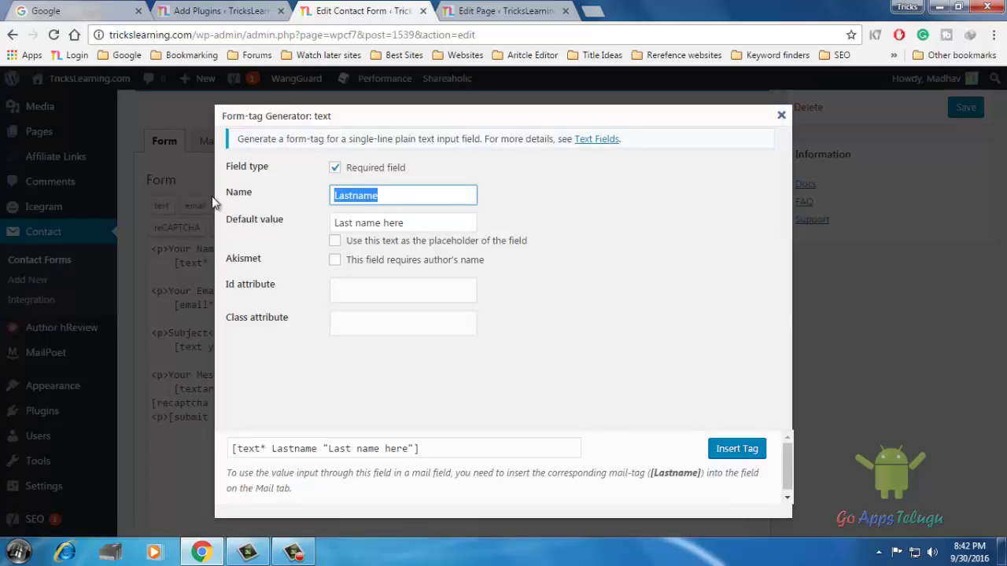
pyautogui.click(425, 195)
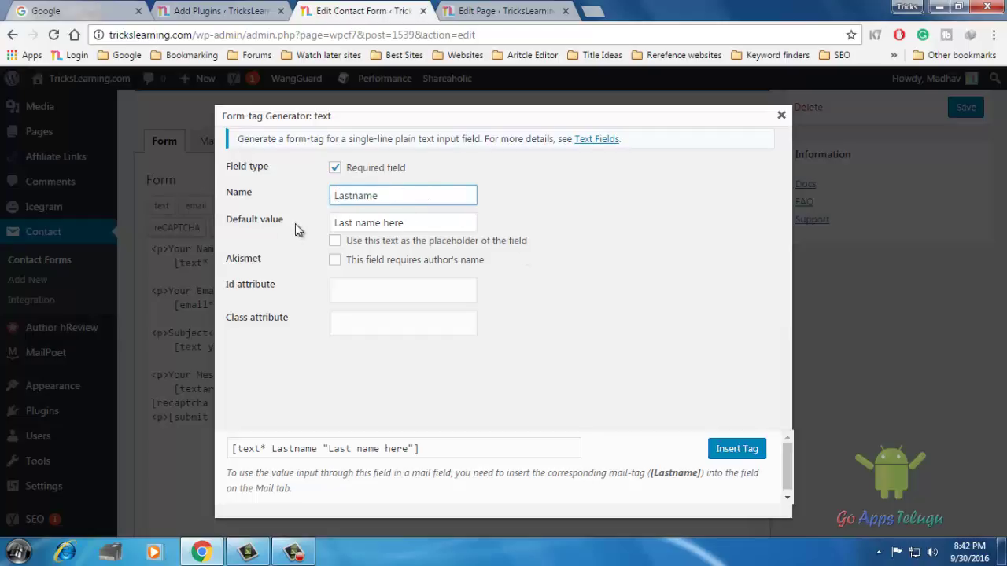
pyautogui.click(453, 219)
pyautogui.moveTo(453, 222); pyautogui.dragTo(303, 227)
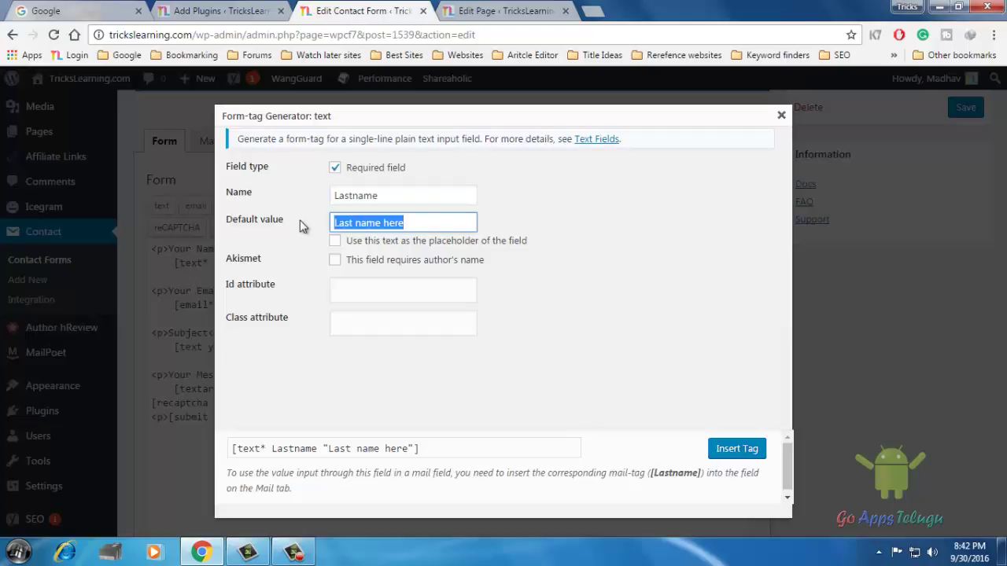
pyautogui.click(737, 449)
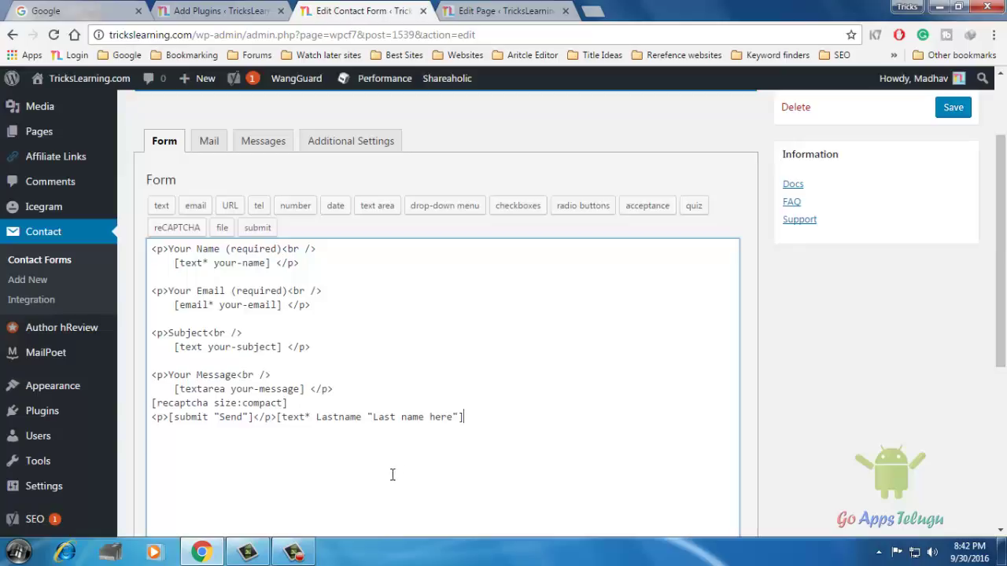
# Move the [text* Lastname "Last name here"] tag onto its own line at the end of the template
pyautogui.click(277, 417)
pyautogui.press('Return')
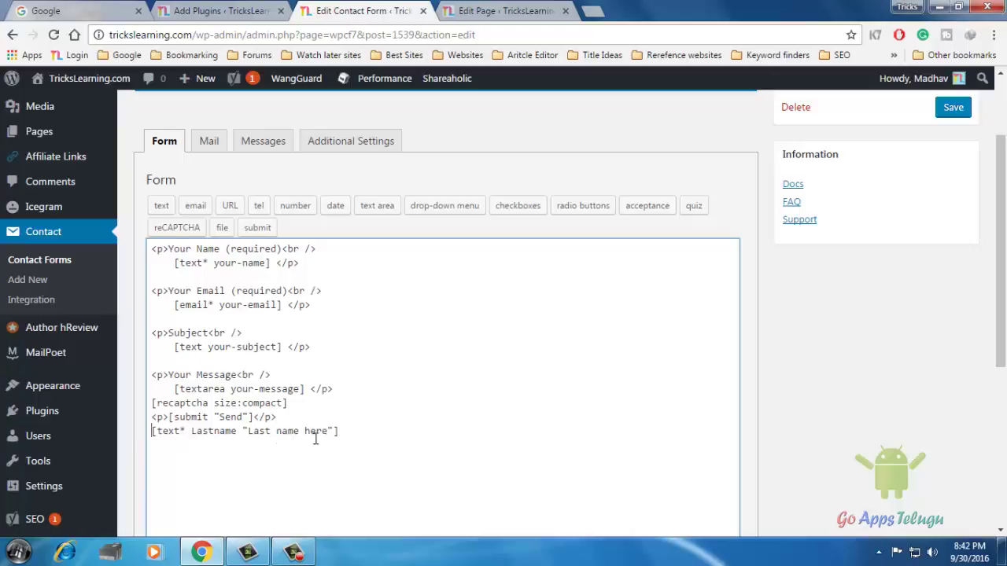
pyautogui.click(162, 203)
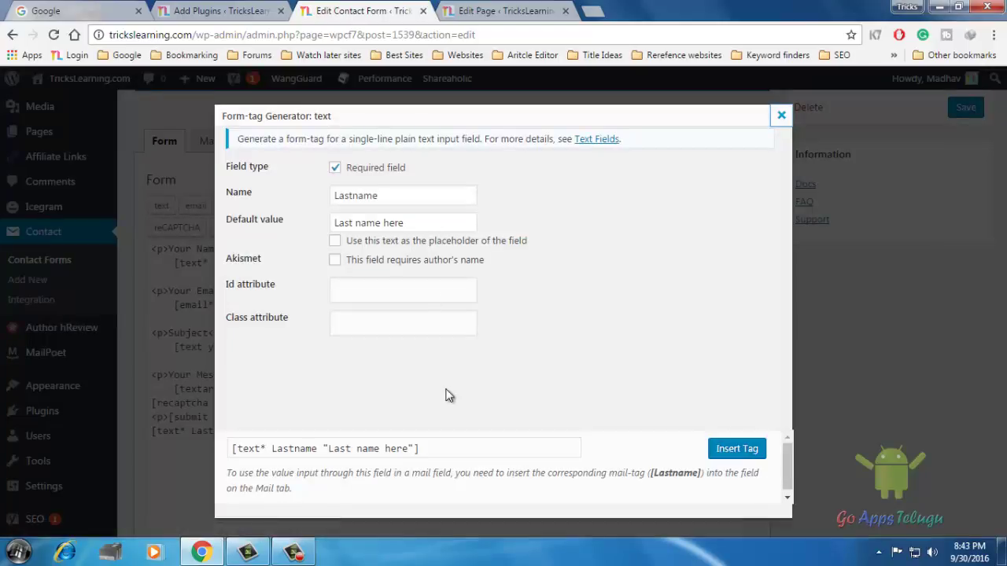
# Delete the Lastname tag line so the template again ends with reCAPTCHA and Send
pyautogui.click(335, 169)
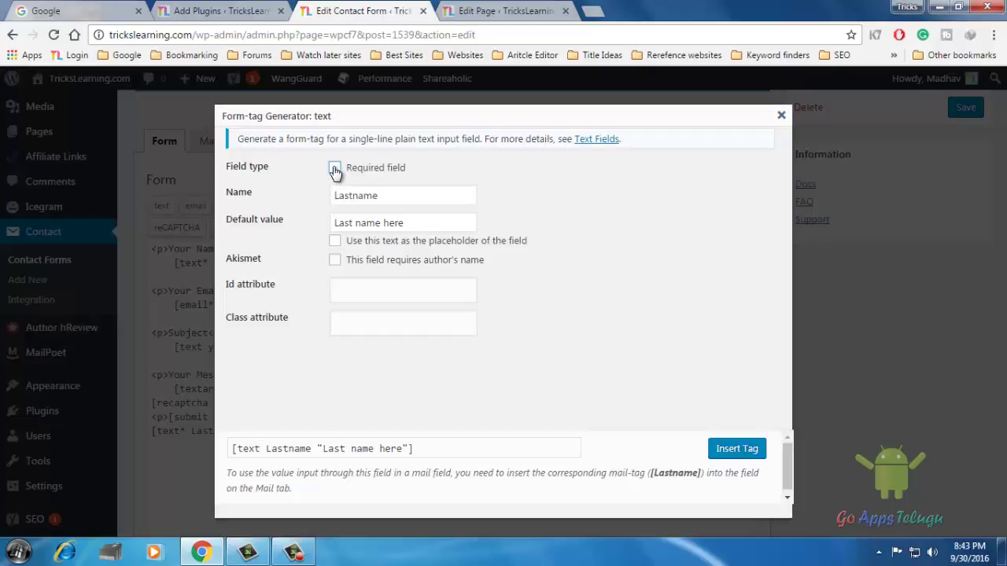
pyautogui.click(781, 115)
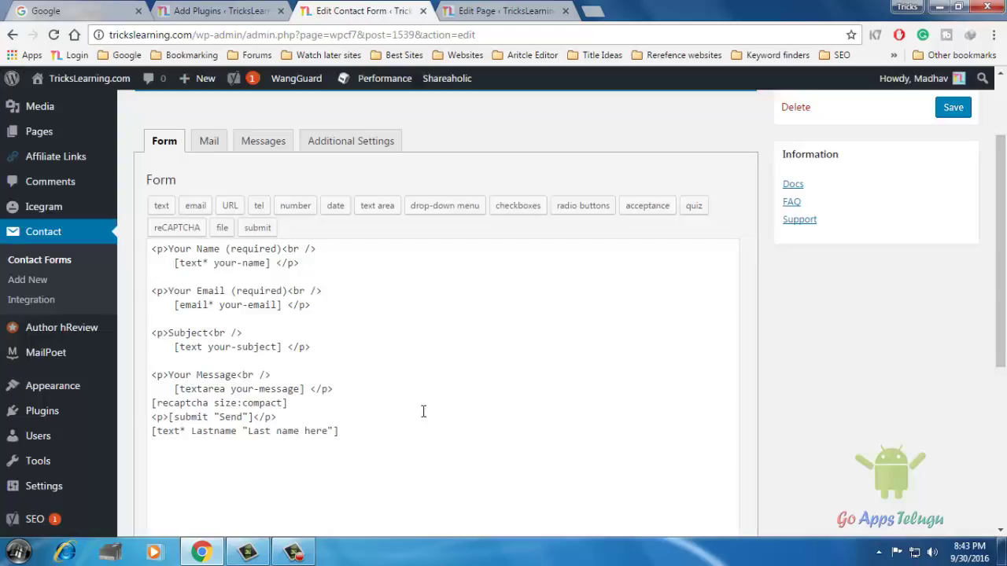
pyautogui.moveTo(374, 431); pyautogui.dragTo(102, 437)
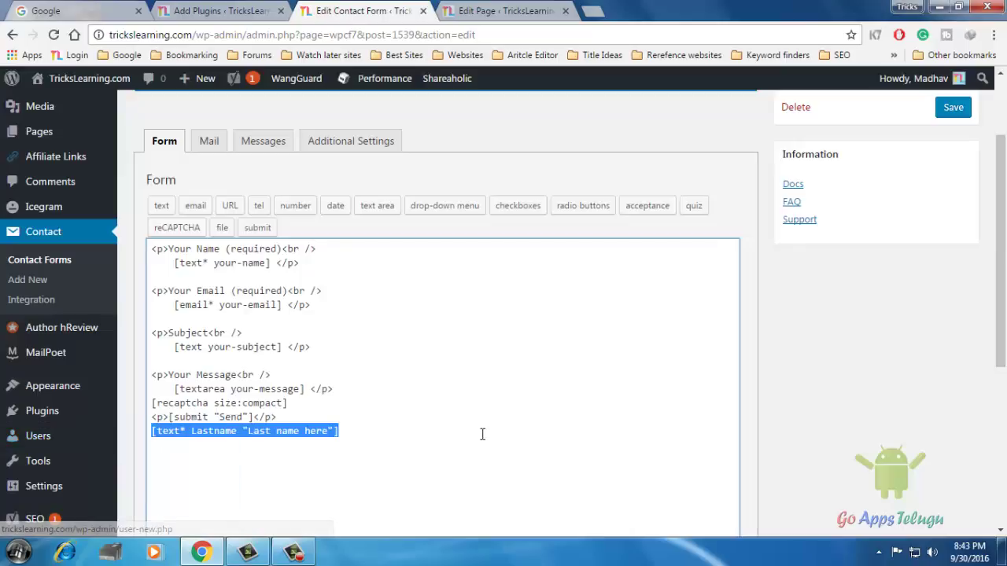
pyautogui.press('BackSpace')
pyautogui.press('BackSpace')
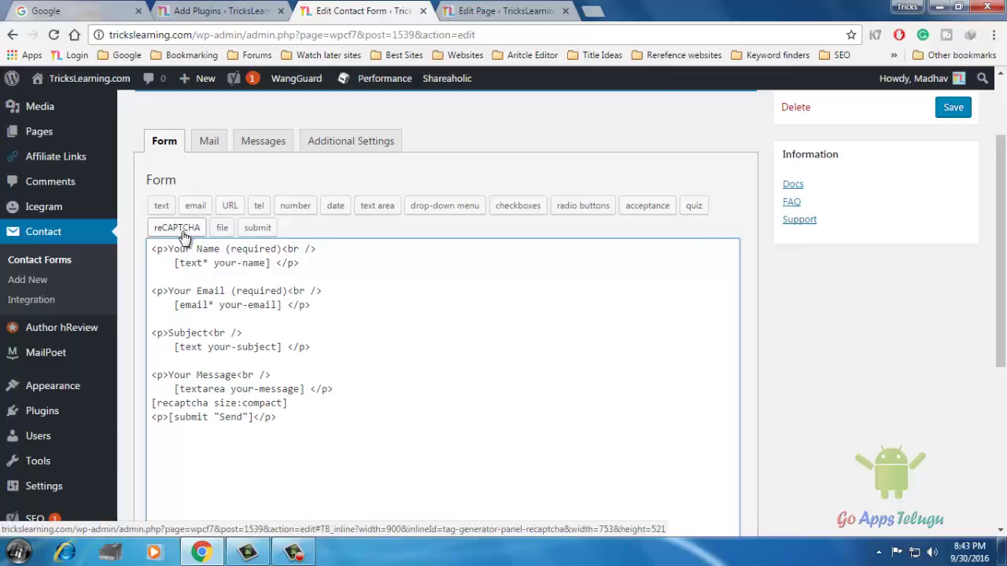
pyautogui.click(296, 404)
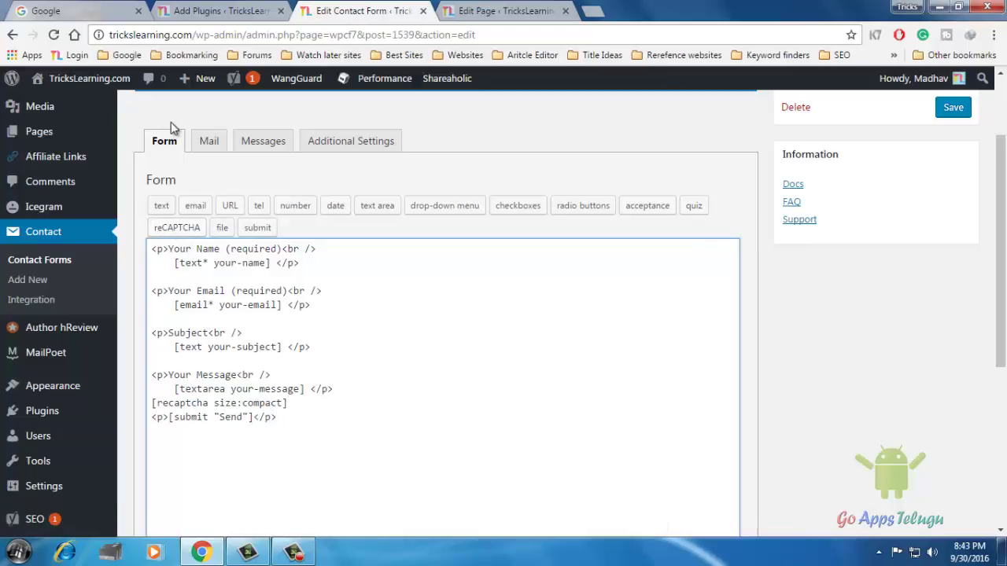
pyautogui.click(209, 143)
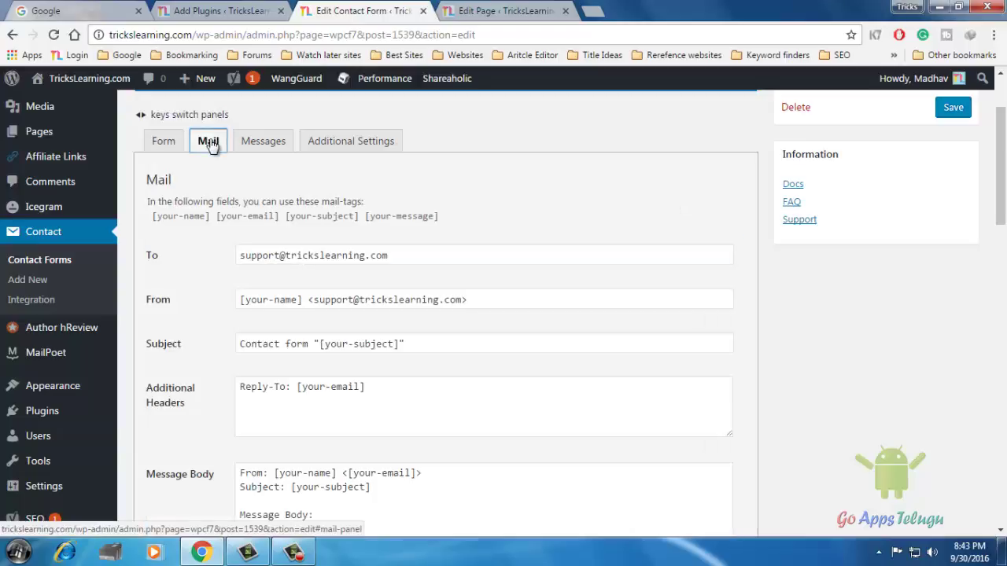
pyautogui.scroll(-2, 374, 260)
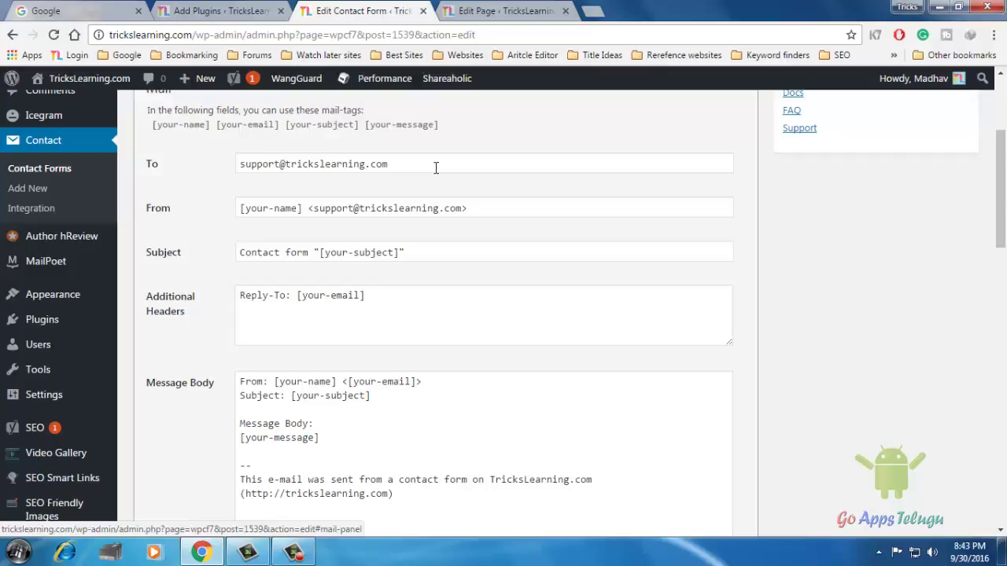
pyautogui.scroll(1, 362, 269)
pyautogui.moveTo(406, 238); pyautogui.dragTo(144, 235)
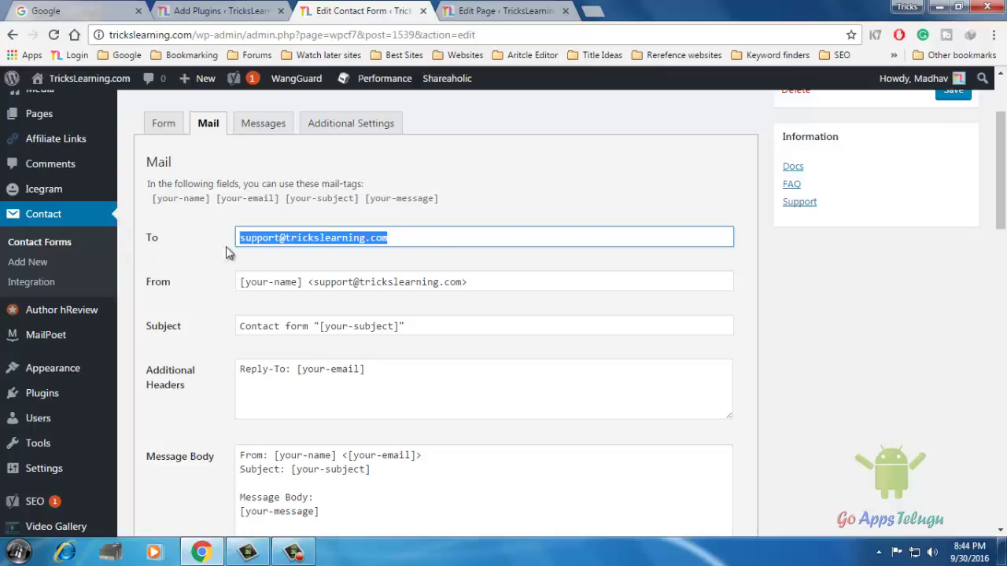
pyautogui.click(420, 233)
pyautogui.moveTo(1001, 202); pyautogui.dragTo(1001, 226)
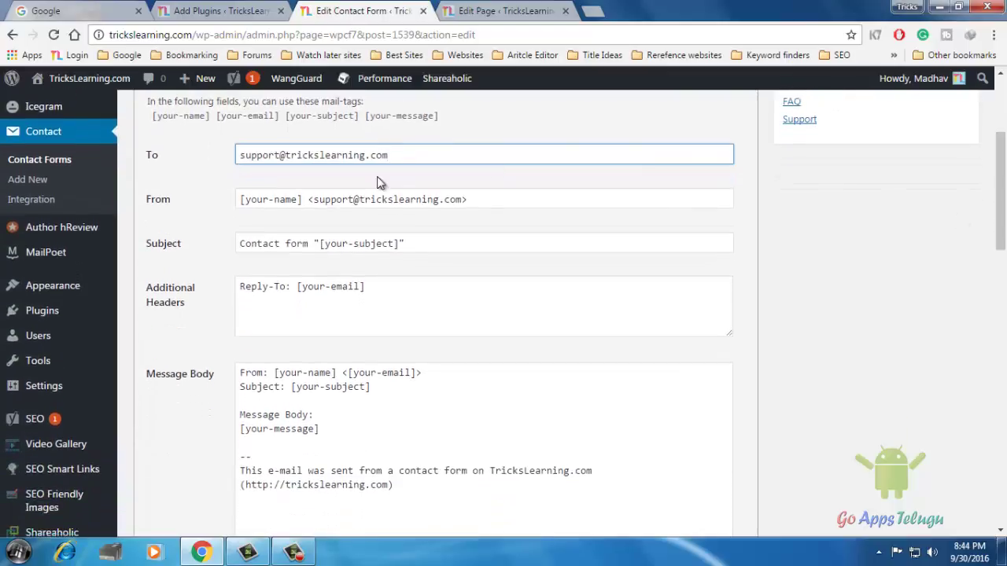
pyautogui.moveTo(540, 200); pyautogui.dragTo(382, 200)
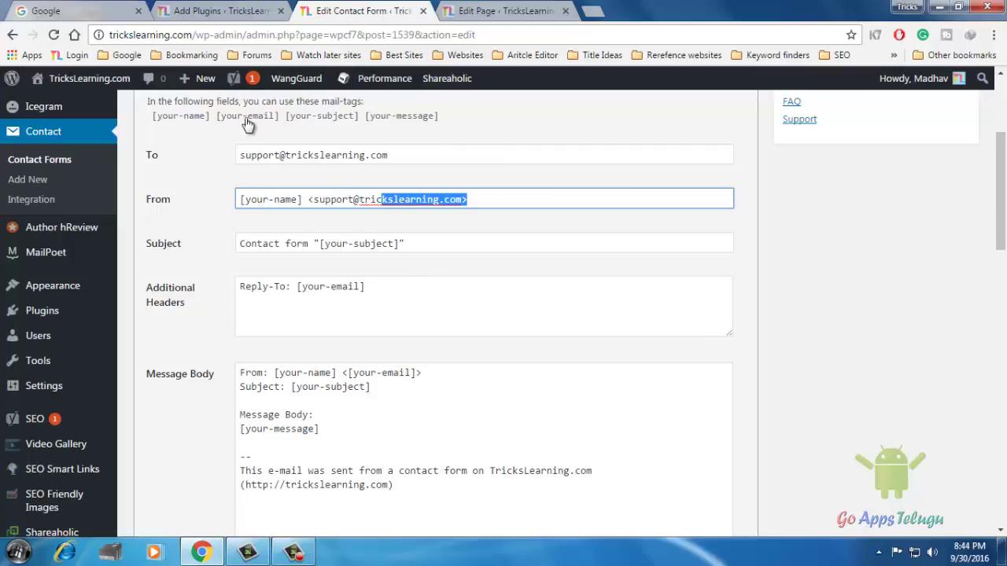
pyautogui.moveTo(995, 157); pyautogui.dragTo(1005, 129)
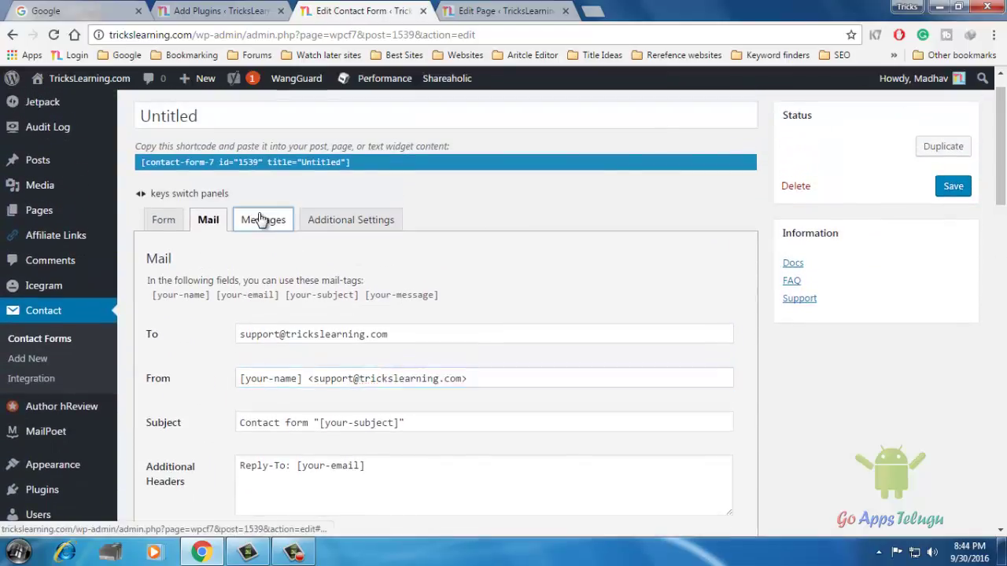
# Show the form's Messages tab and scroll through its default response messages
pyautogui.click(261, 219)
pyautogui.moveTo(1005, 199); pyautogui.dragTo(1004, 214)
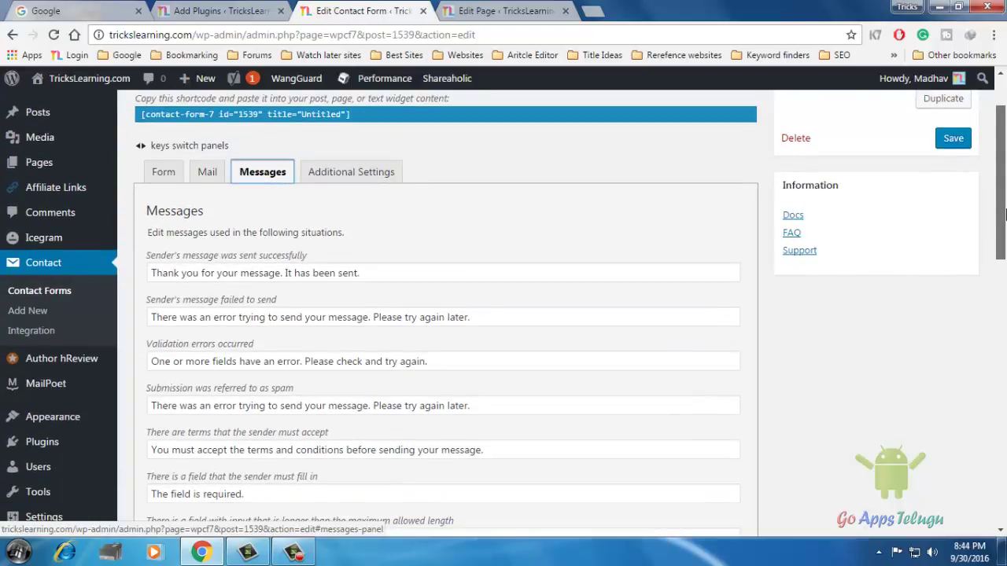
pyautogui.moveTo(1005, 214); pyautogui.dragTo(1005, 225)
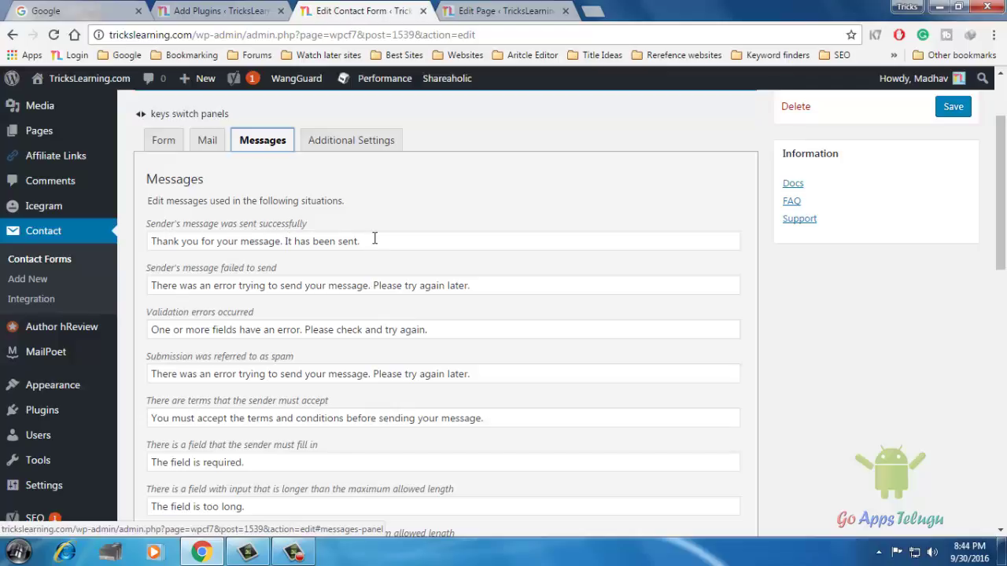
pyautogui.moveTo(1003, 234); pyautogui.dragTo(1003, 259)
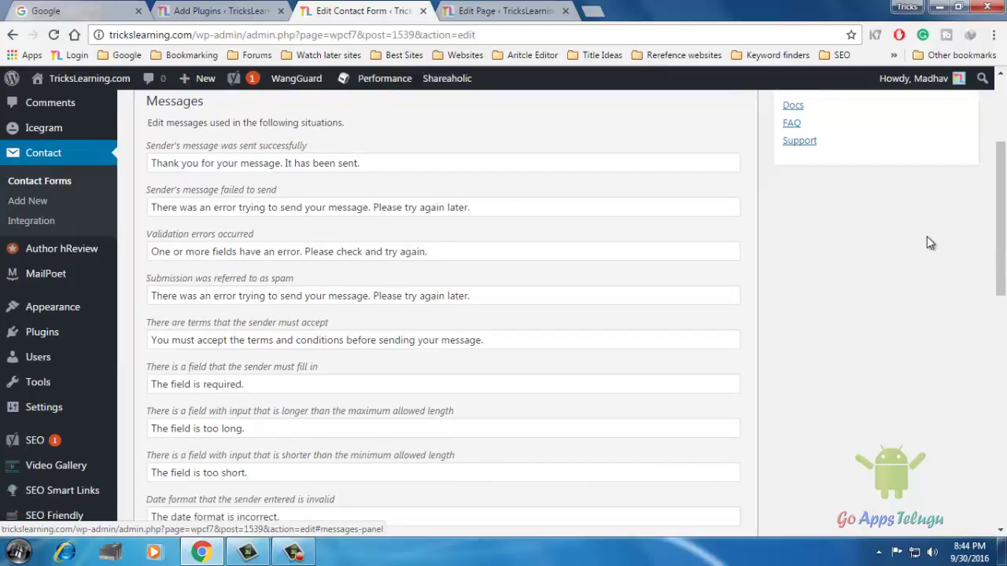
pyautogui.moveTo(1002, 235); pyautogui.dragTo(1003, 168)
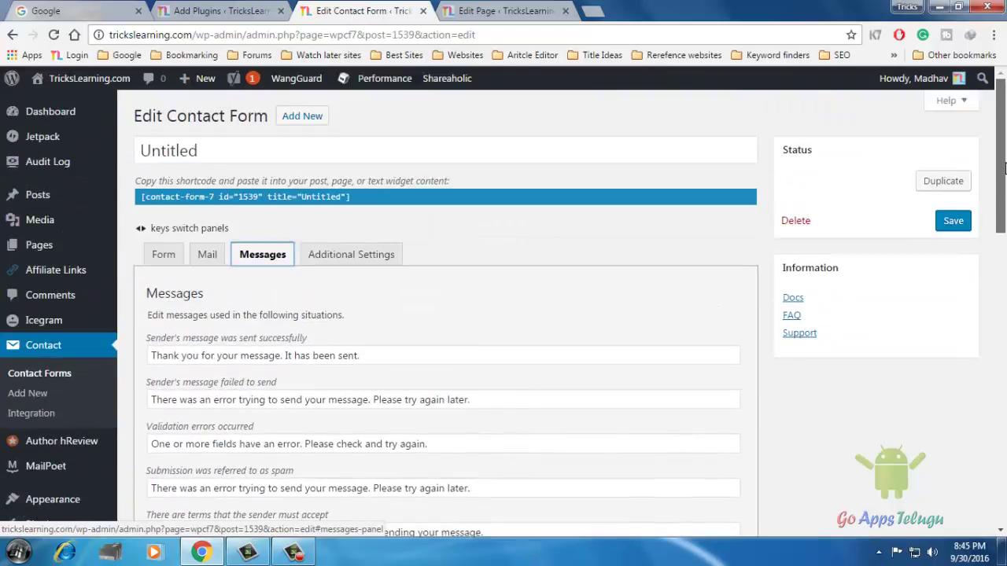
# Copy the shortcode [contact-form-7 id="1539" title="Untitled"] and go to the Contact Us page editor
pyautogui.click(364, 254)
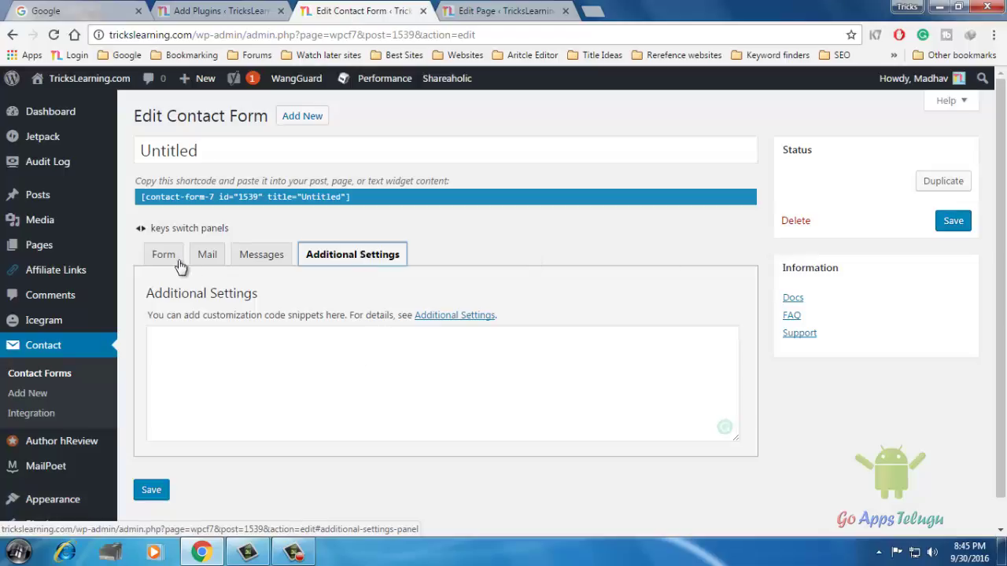
pyautogui.click(167, 256)
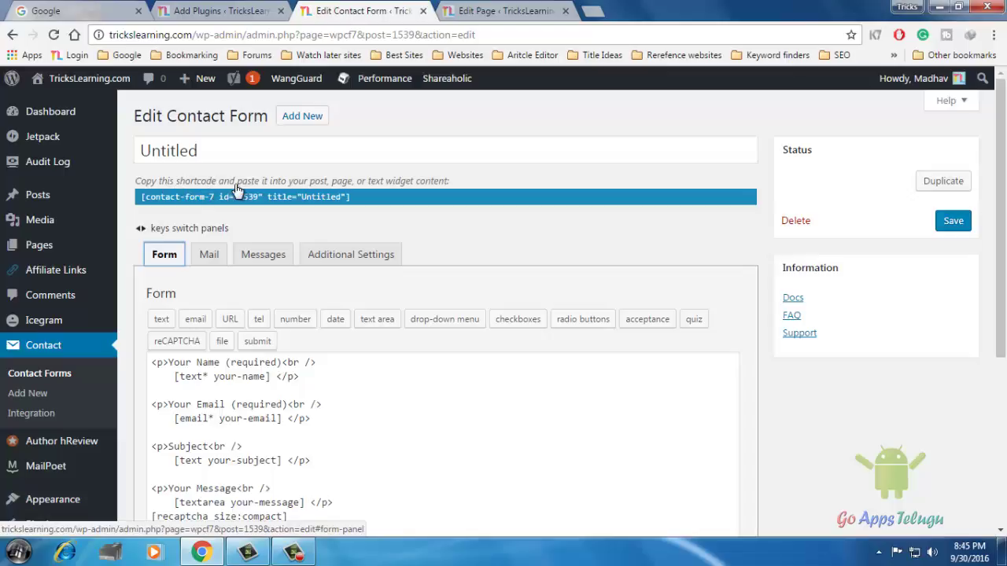
pyautogui.click(144, 200)
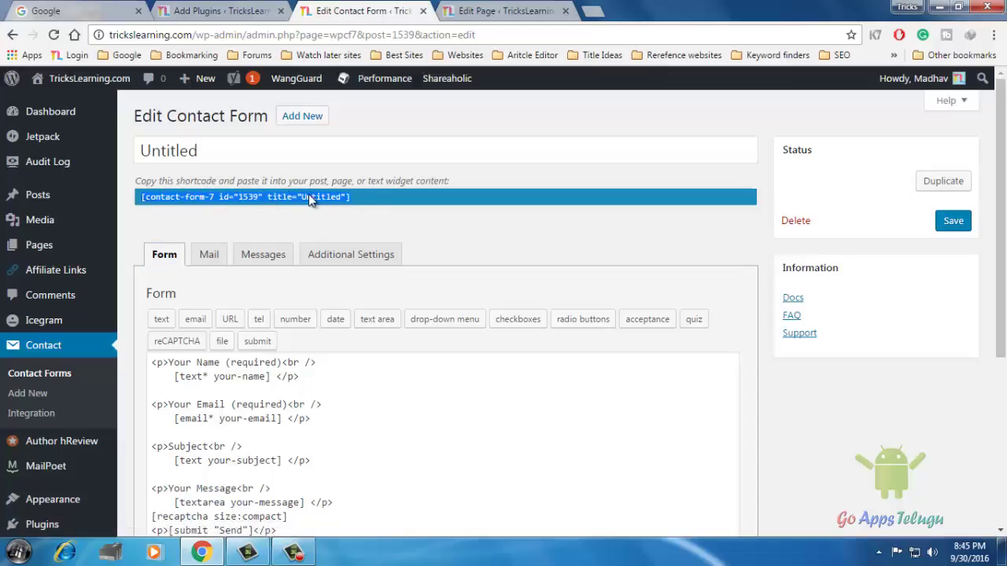
pyautogui.rightClick(197, 202)
pyautogui.click(234, 209)
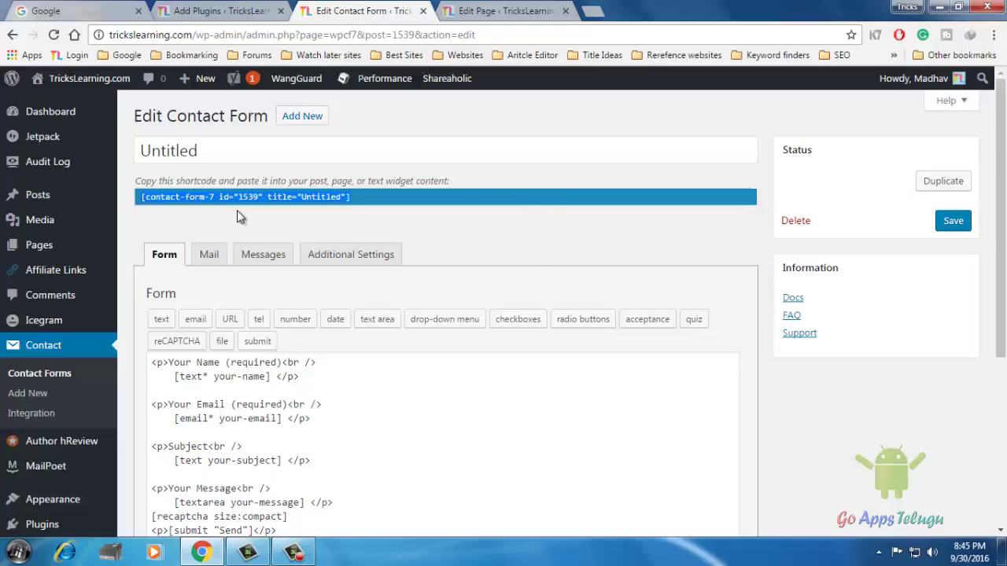
pyautogui.click(522, 11)
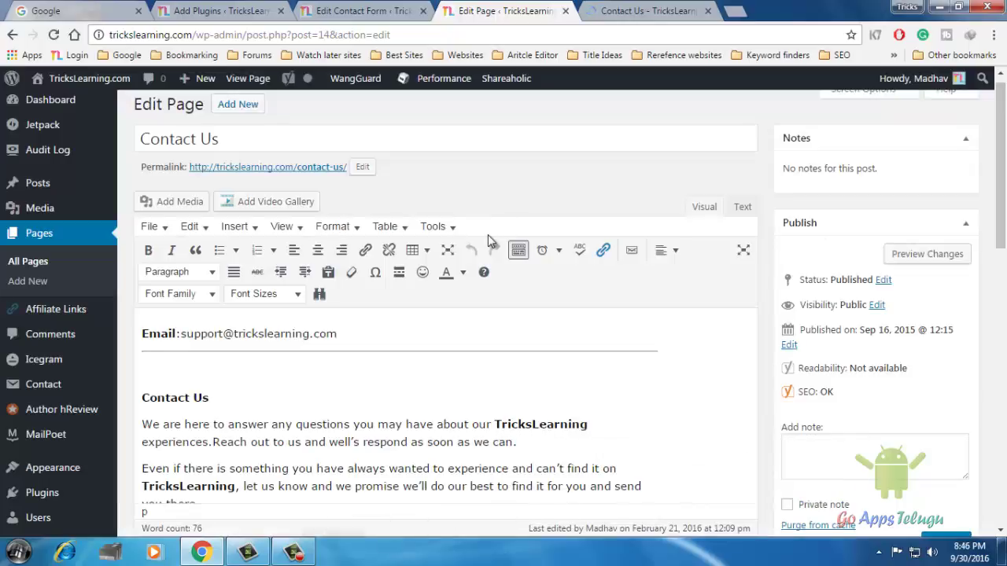
# Locate the [contact-form-7 id="1539" title="Untitled"] shortcode below the Guest Posting line in the Contact Us content
pyautogui.scroll(-4, 411, 216)
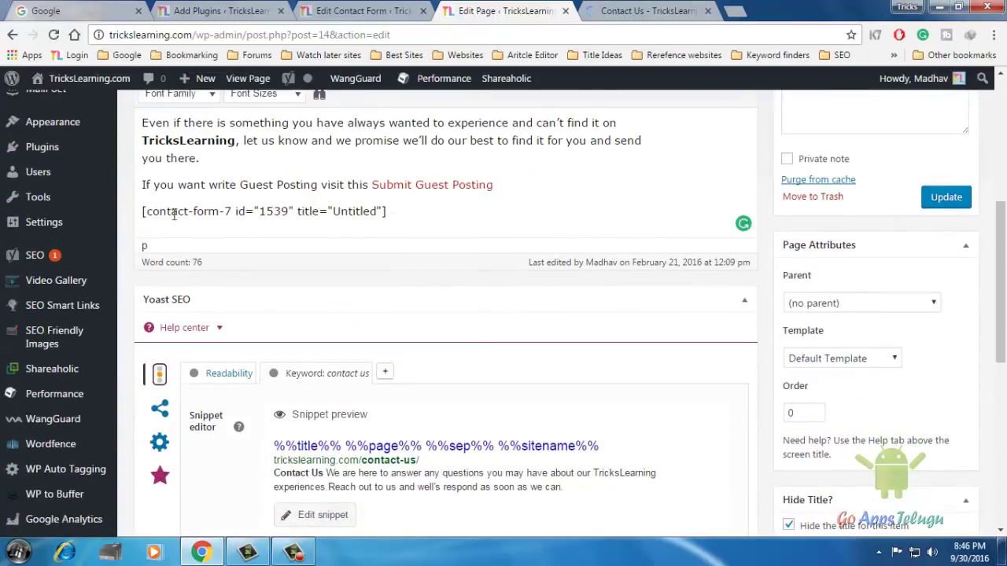
pyautogui.scroll(4, 236, 216)
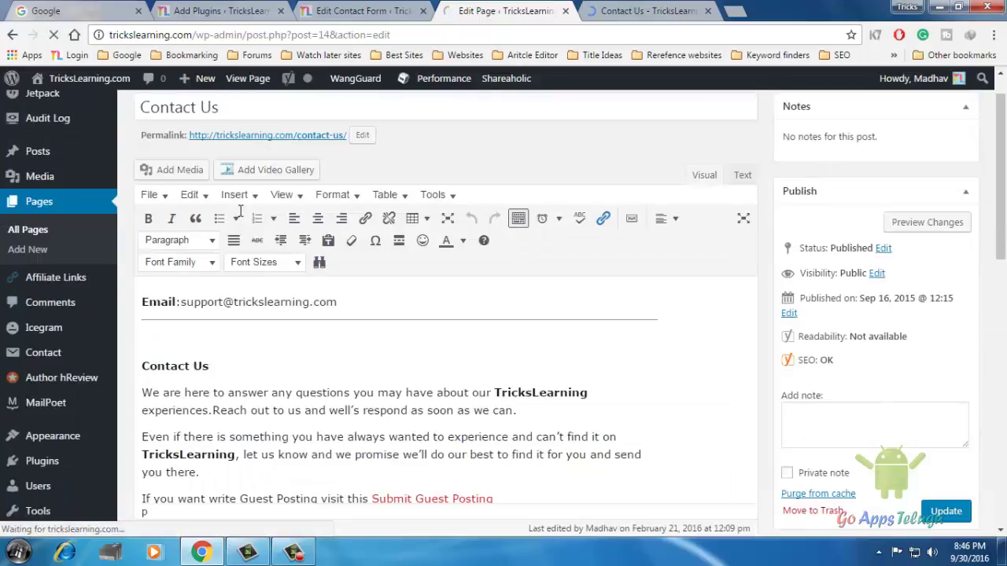
pyautogui.moveTo(185, 302); pyautogui.dragTo(238, 302)
pyautogui.scroll(-3, 715, 231)
pyautogui.click(255, 282)
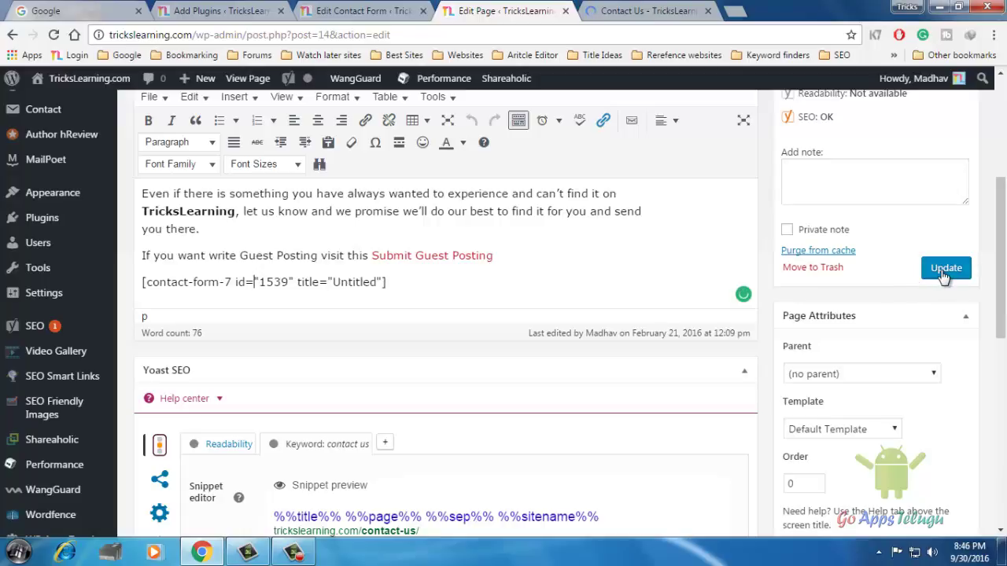
pyautogui.click(673, 17)
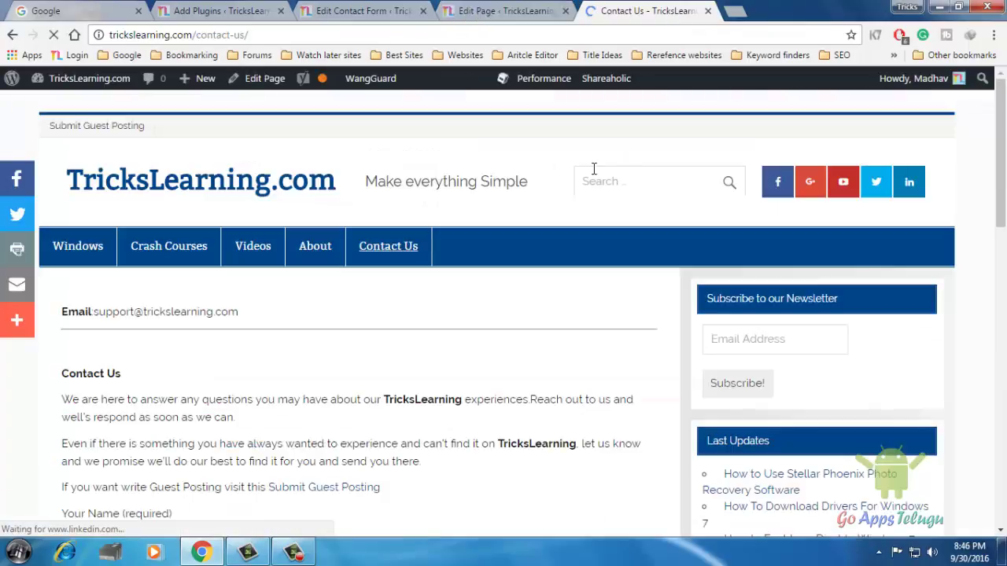
# Scroll the live Contact Us page down to the form with Your Name, Your Email, Subject, Your Message and Send
pyautogui.moveTo(1002, 192); pyautogui.dragTo(1005, 303)
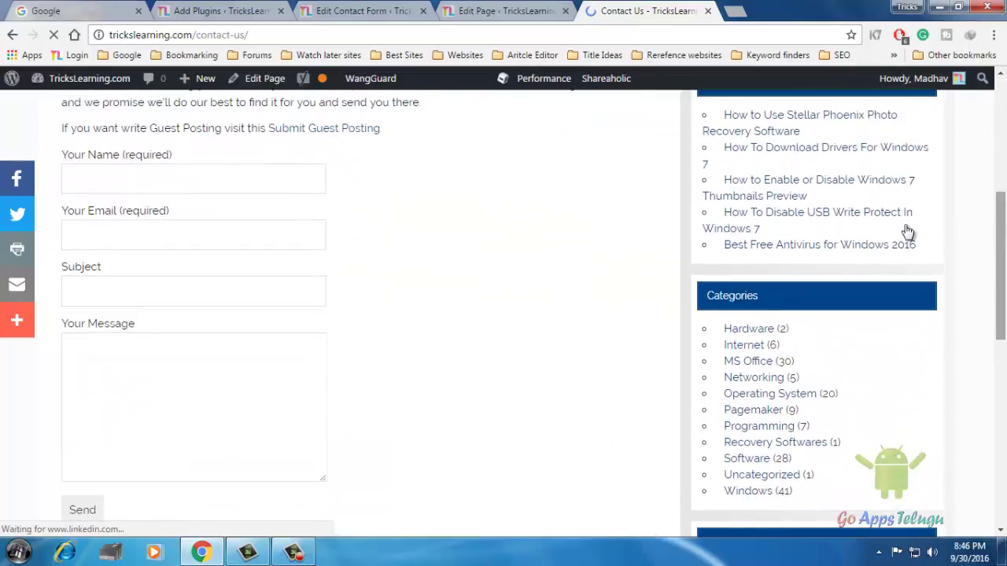